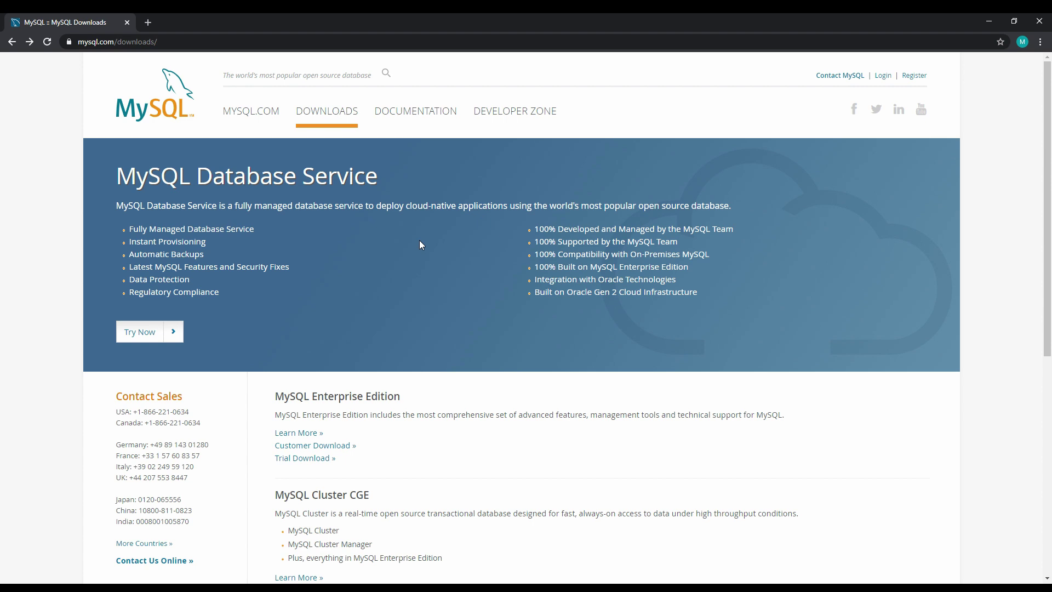
Go to MySQL Community (GPL) Downloads and open the MySQL Installer for Windows page.
{"action": "scroll", "coordinate": [421, 245], "scroll_direction": "down", "scroll_amount": 3}
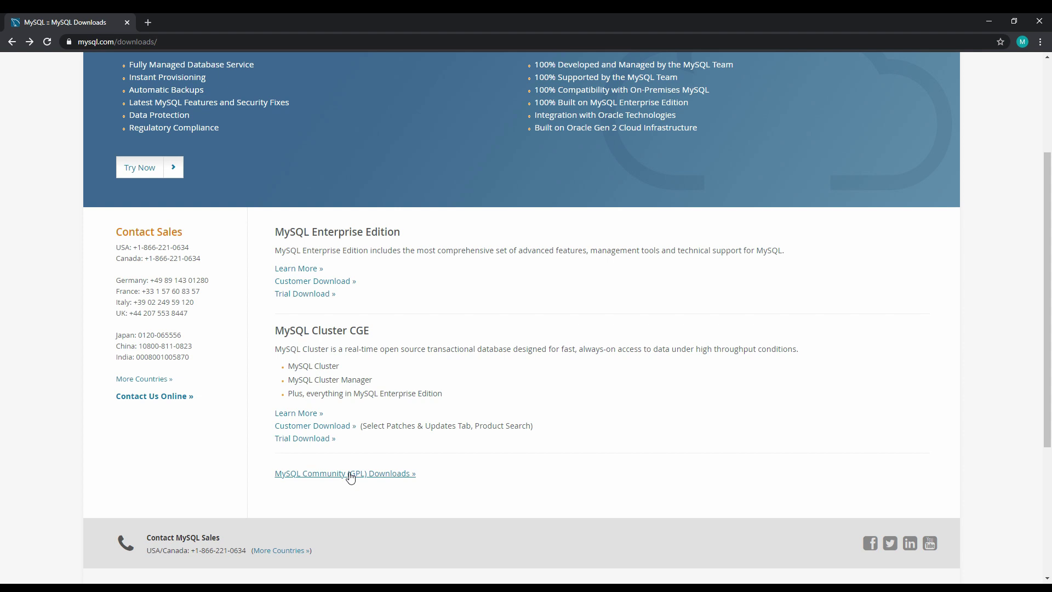
{"action": "left_click", "coordinate": [350, 475]}
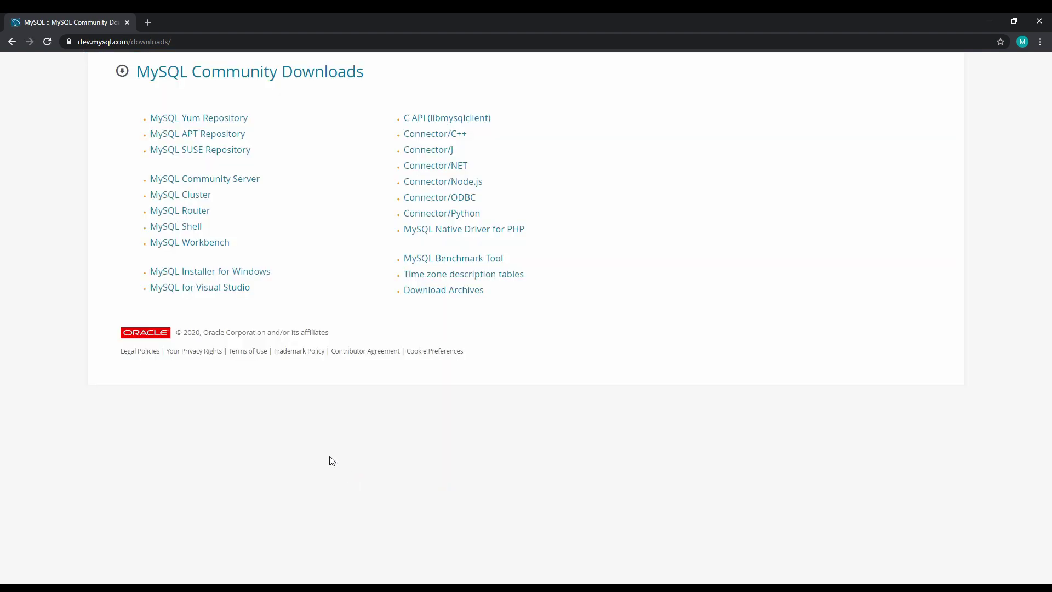
{"action": "left_click", "coordinate": [230, 273]}
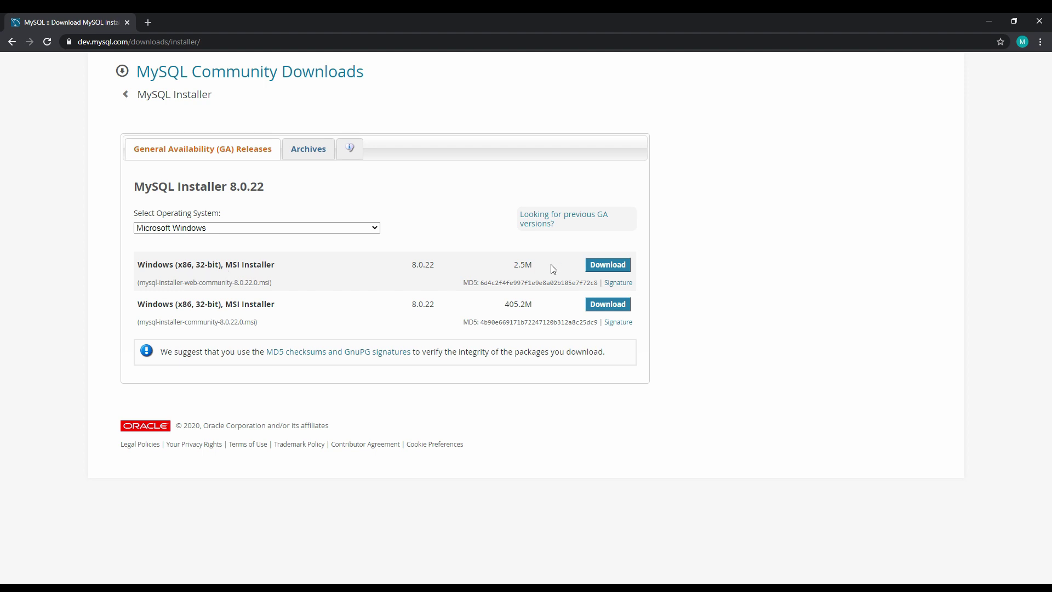
Download the 2.5M MySQL Installer 8.0.22 MSI without logging in or signing up.
{"action": "left_click", "coordinate": [607, 265]}
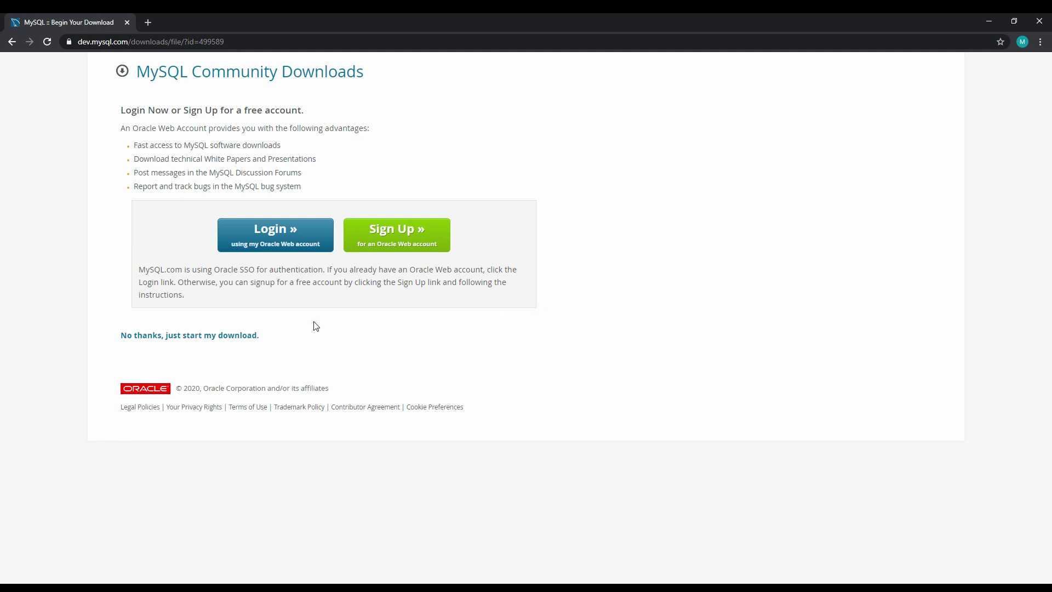
{"action": "left_click", "coordinate": [255, 335]}
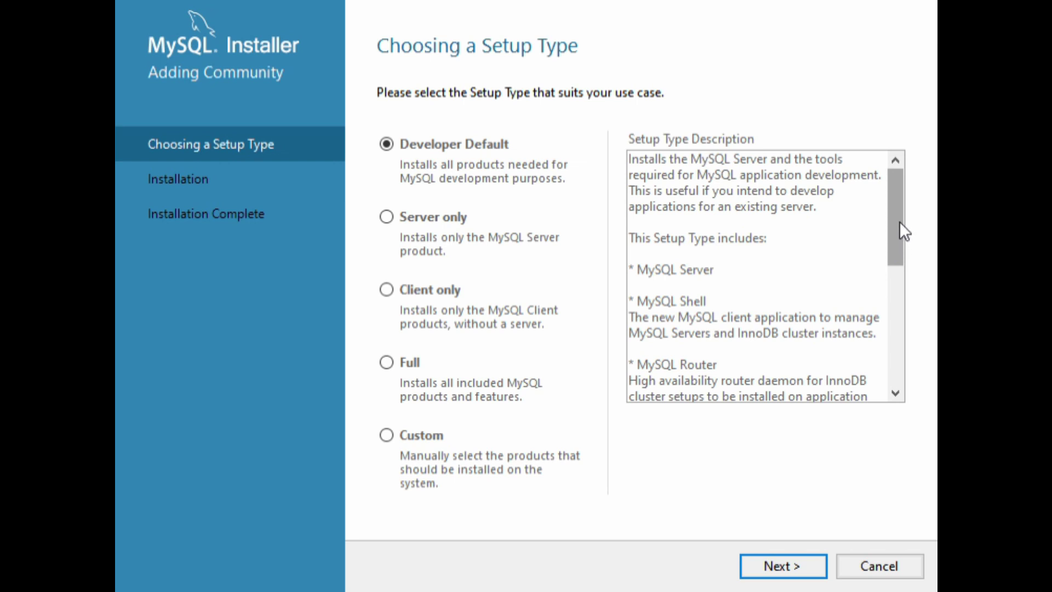
Keep the Developer Default setup type and continue to Check Requirements.
{"action": "left_click_drag", "start_coordinate": [899, 222], "coordinate": [882, 356]}
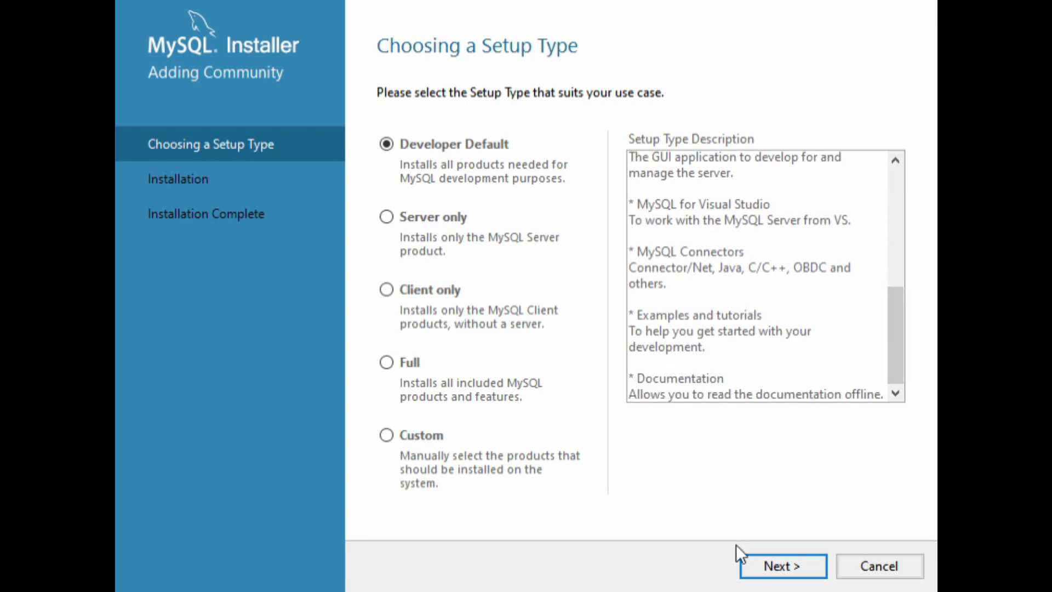
{"action": "left_click", "coordinate": [765, 575]}
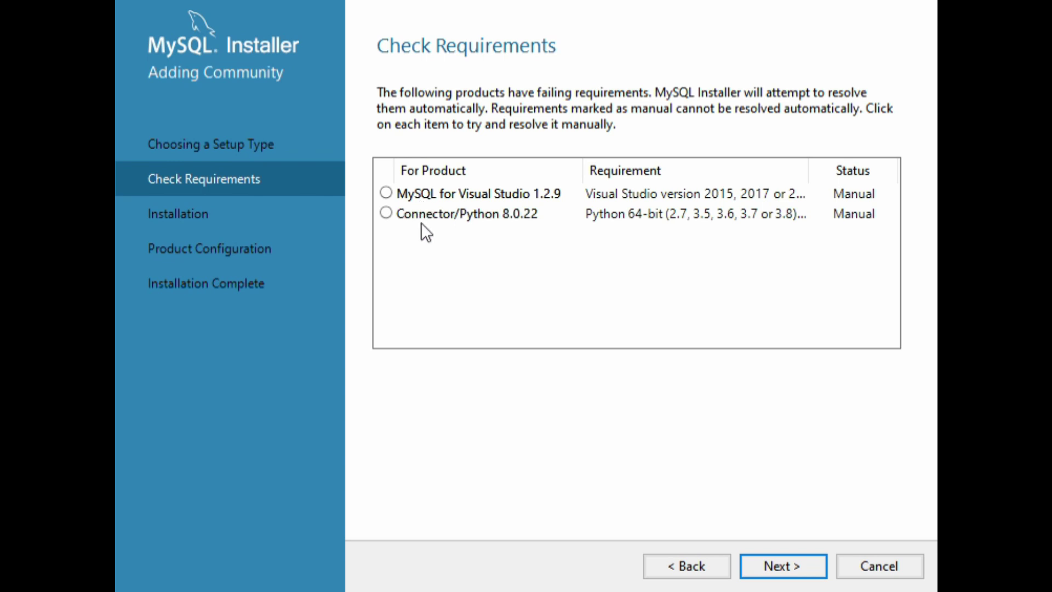
Inspect the MySQL for Visual Studio and Connector/Python requirements, then continue unresolved to Installation.
{"action": "left_click", "coordinate": [633, 193]}
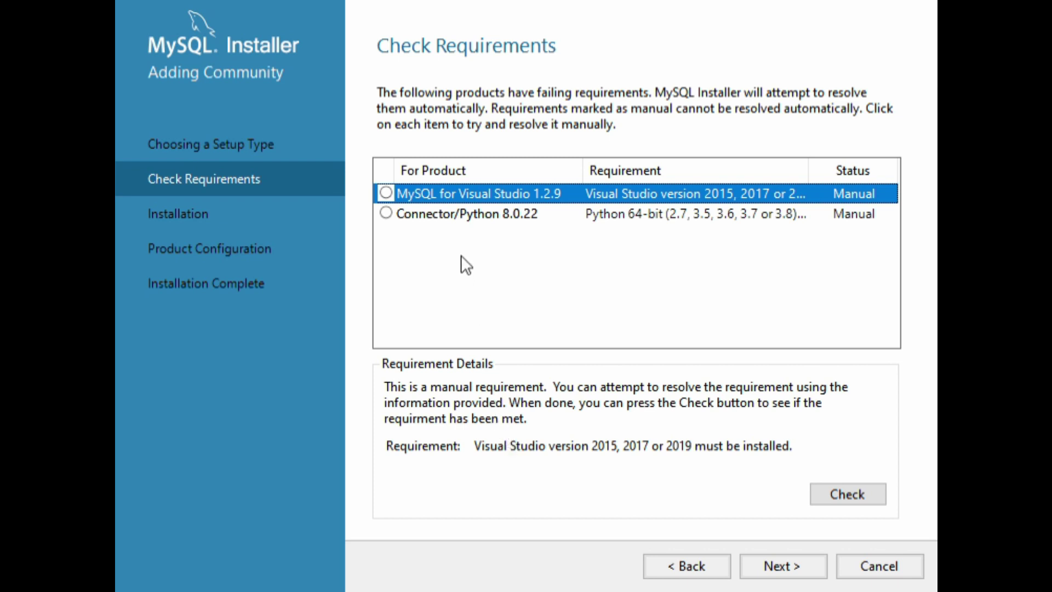
{"action": "left_click", "coordinate": [458, 217]}
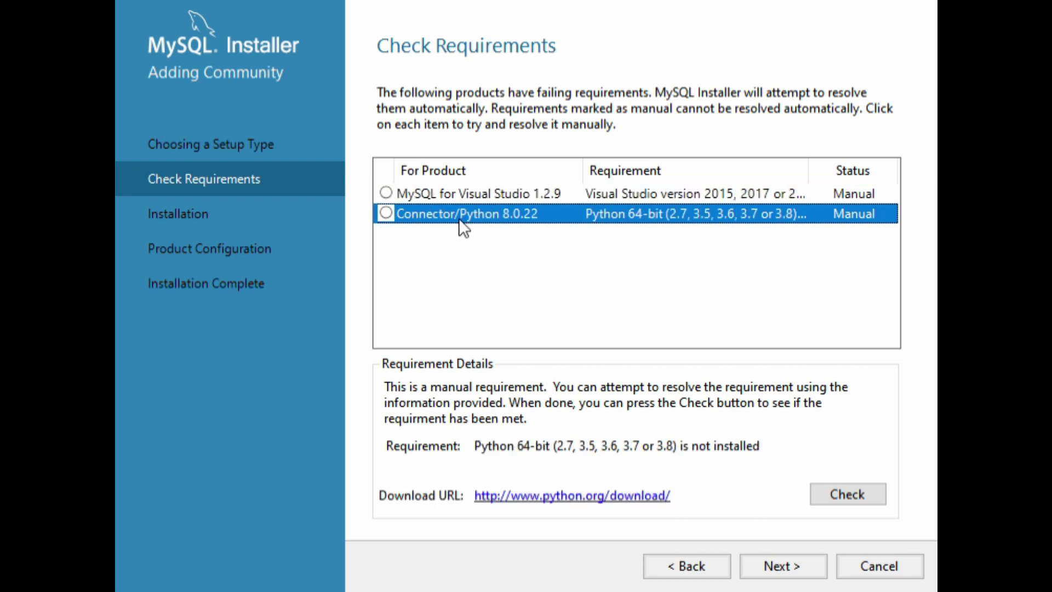
{"action": "left_click", "coordinate": [460, 218]}
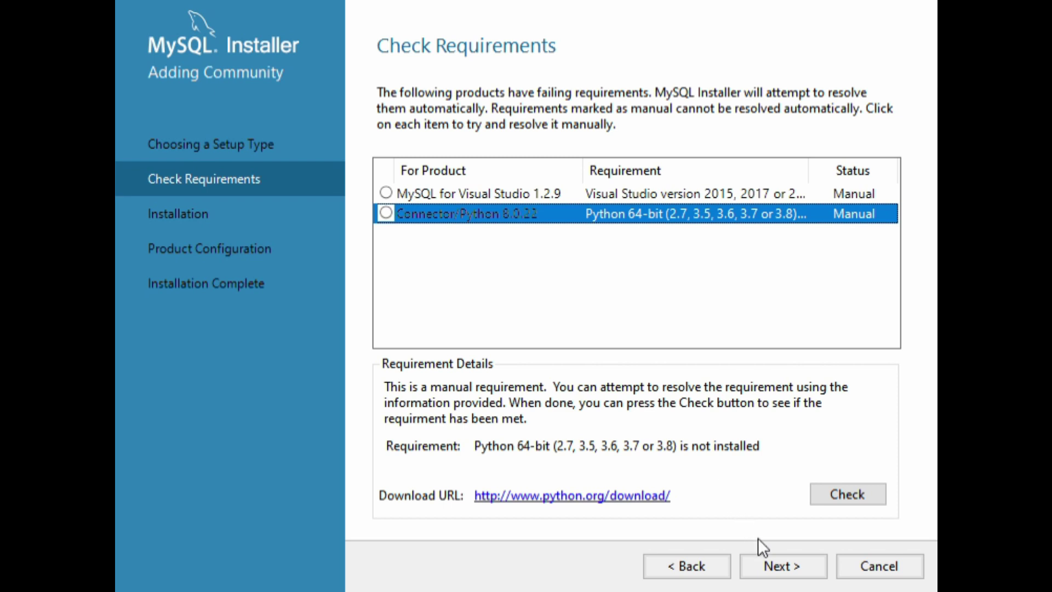
{"action": "left_click", "coordinate": [766, 563]}
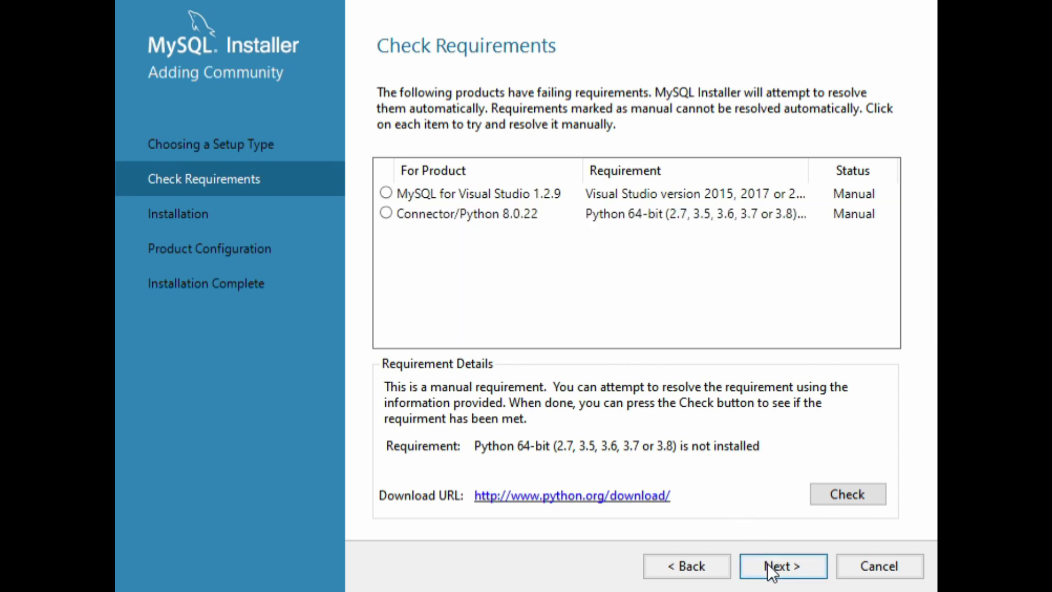
{"action": "left_click", "coordinate": [767, 563]}
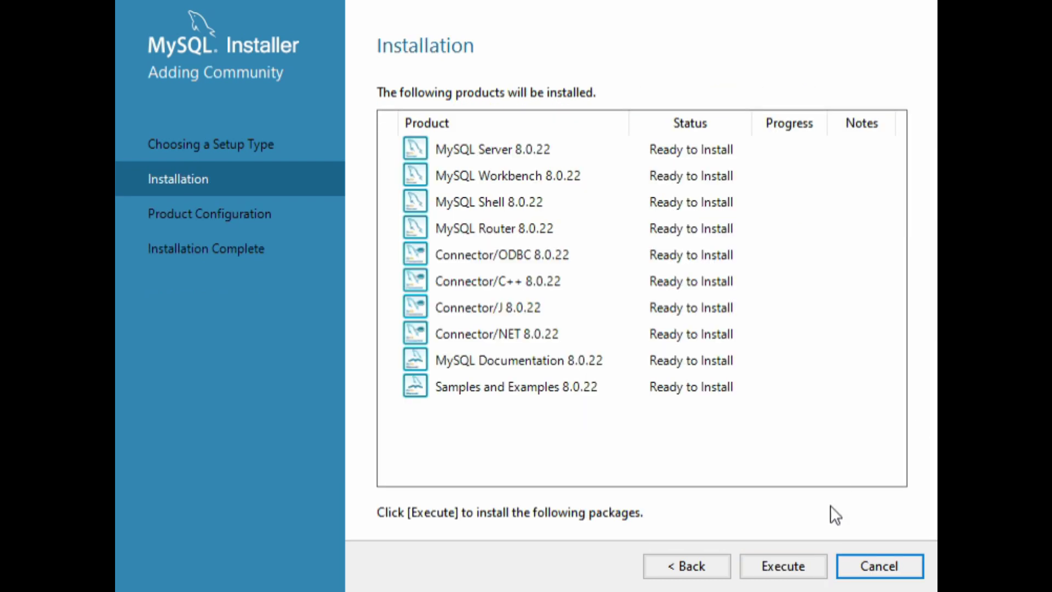
Install the ten 8.0.22 products and proceed to Product Configuration.
{"action": "left_click", "coordinate": [788, 567]}
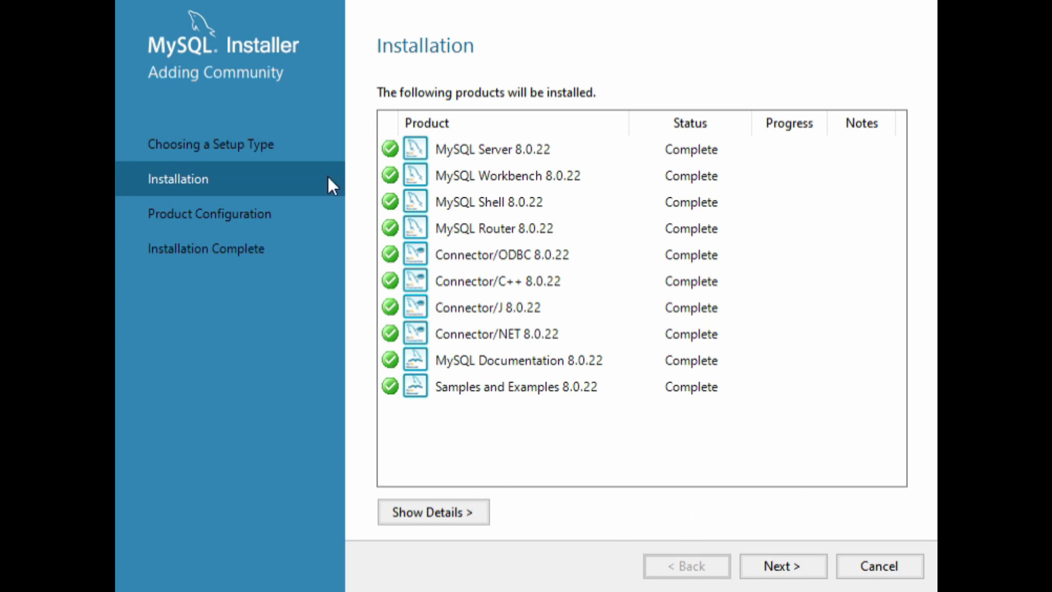
{"action": "left_click", "coordinate": [759, 574]}
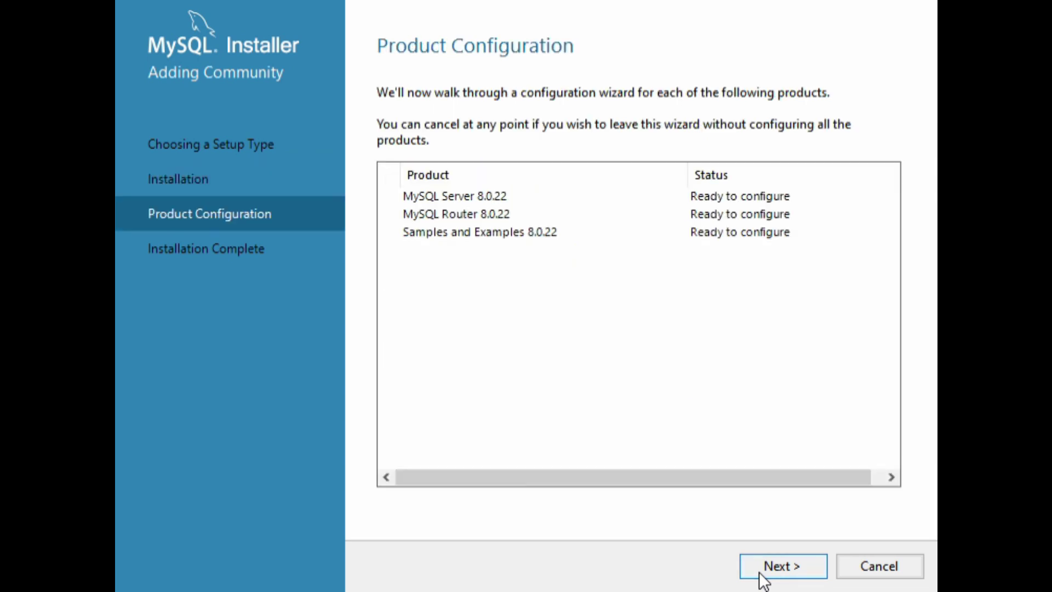
Keep default networking and strong authentication, set and confirm the root password, keep the MySQL80 service.
{"action": "left_click", "coordinate": [768, 569]}
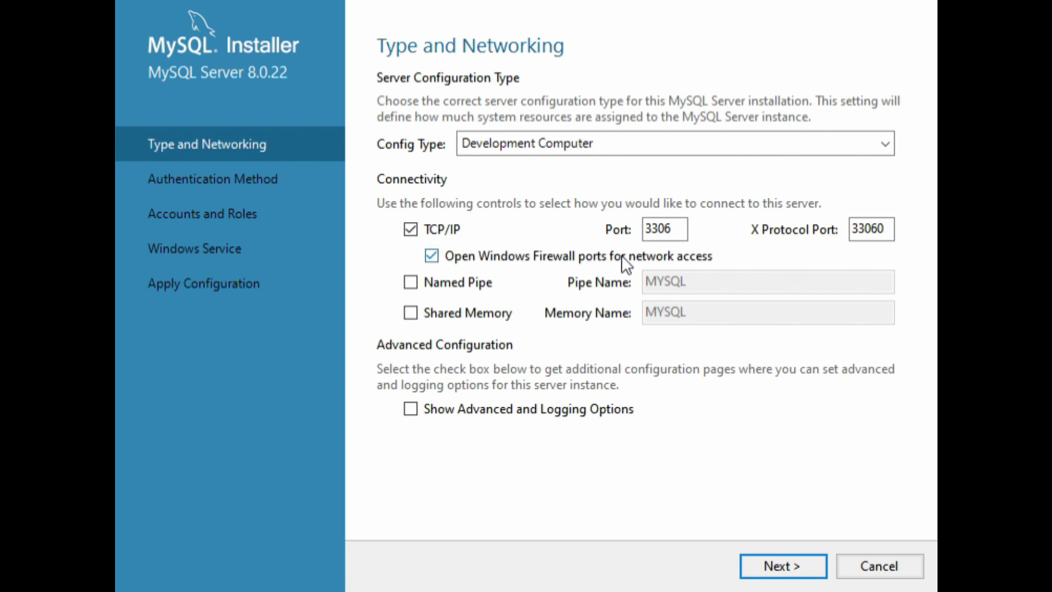
{"action": "left_click", "coordinate": [778, 567]}
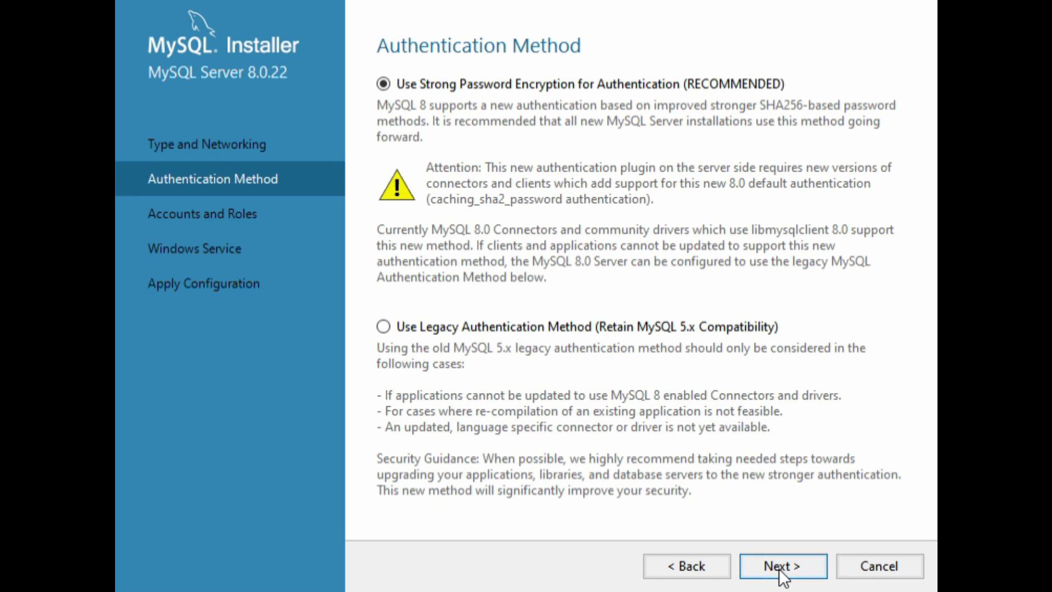
{"action": "left_click", "coordinate": [777, 567]}
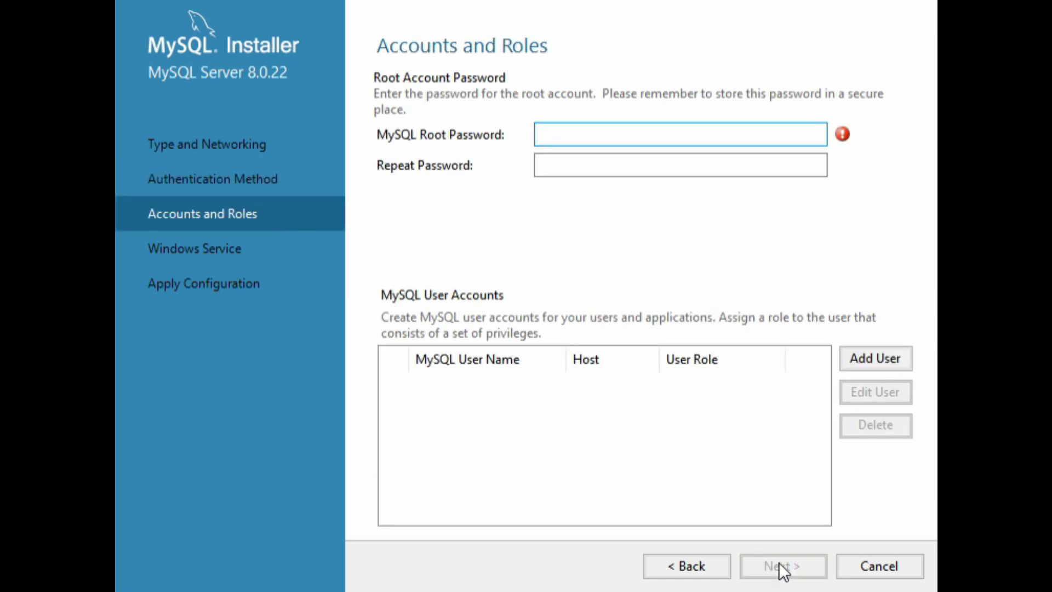
{"action": "type", "text": "12345678"}
{"action": "left_click", "coordinate": [682, 156]}
{"action": "type", "text": "123"}
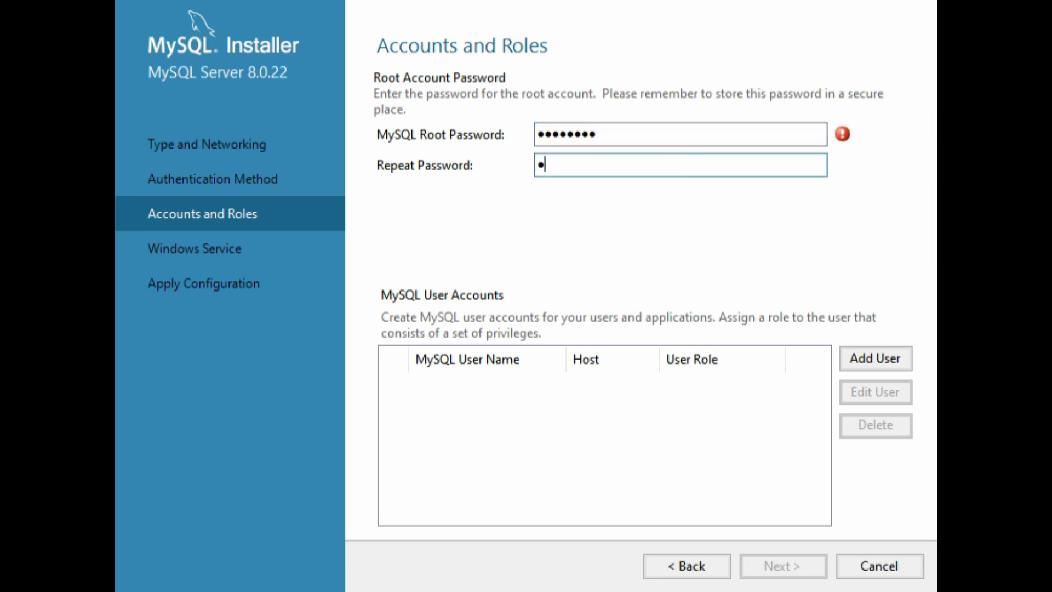
{"action": "type", "text": "45678"}
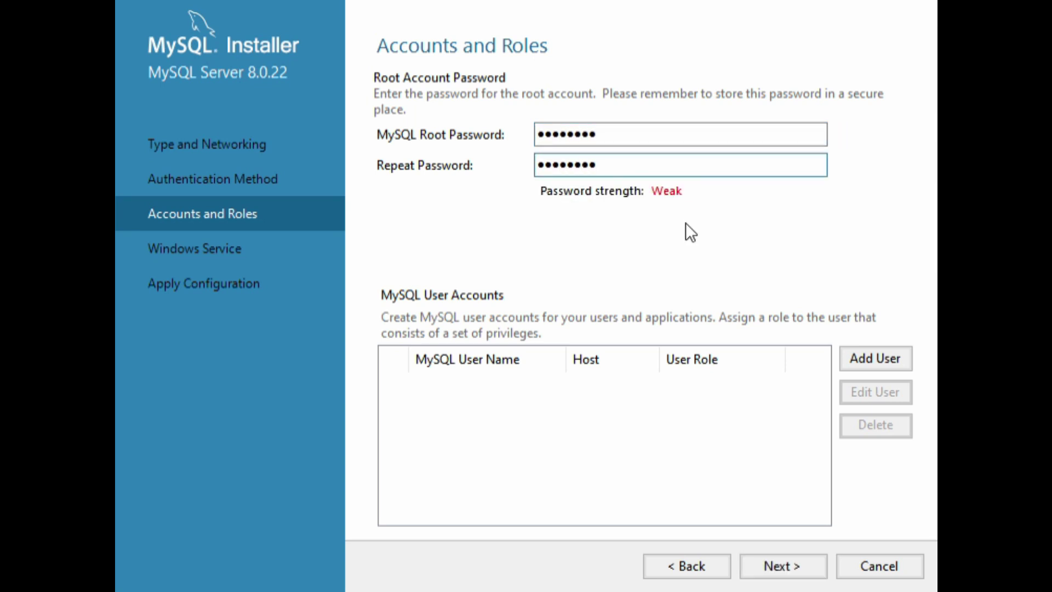
{"action": "left_click", "coordinate": [807, 567]}
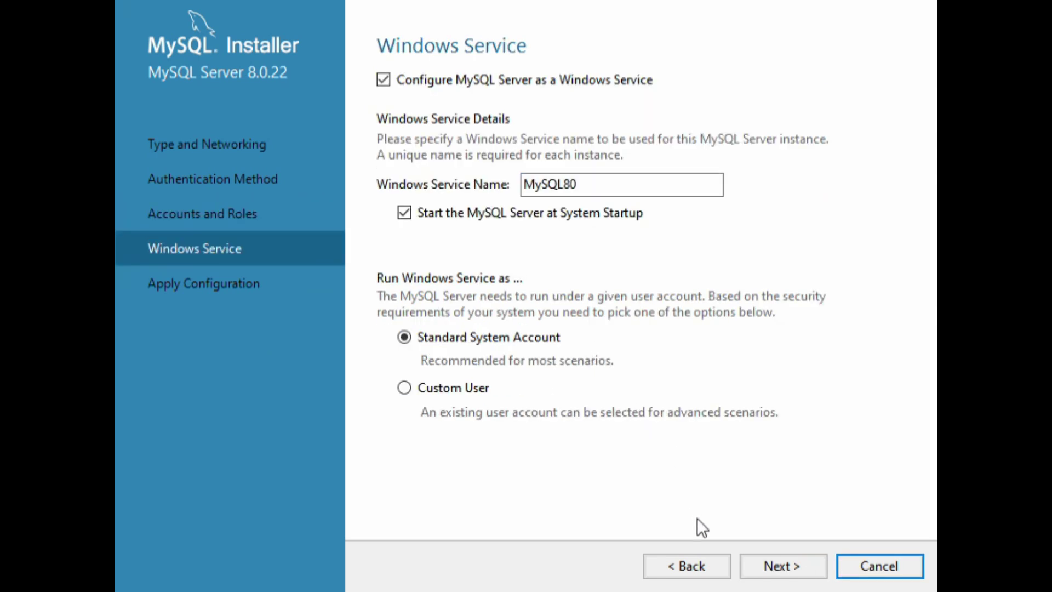
{"action": "left_click", "coordinate": [769, 567]}
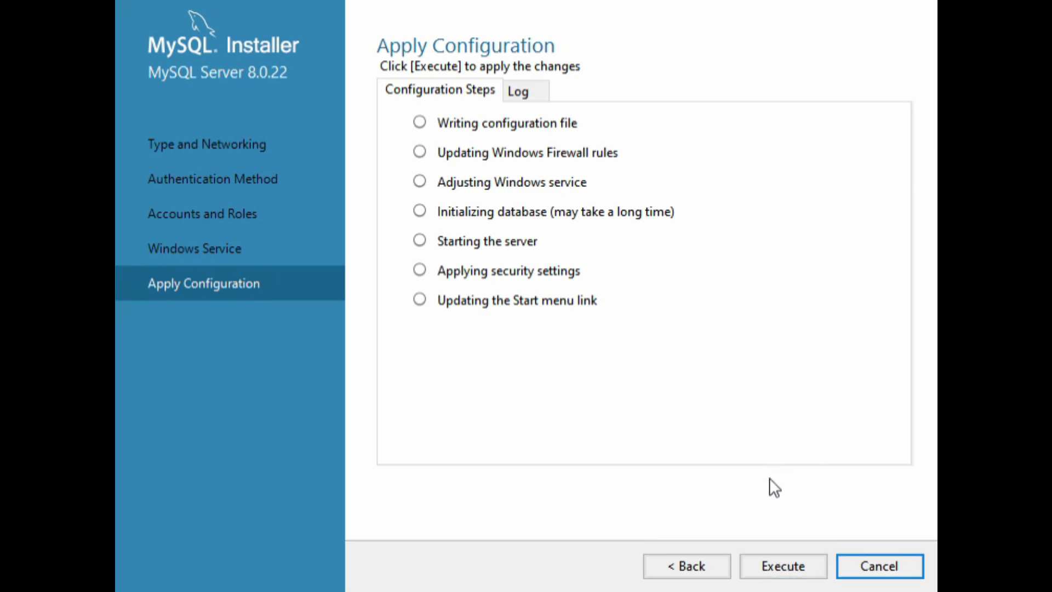
Execute the seven MySQL Server 8.0.22 configuration steps and finish back at the product list.
{"action": "left_click", "coordinate": [776, 559]}
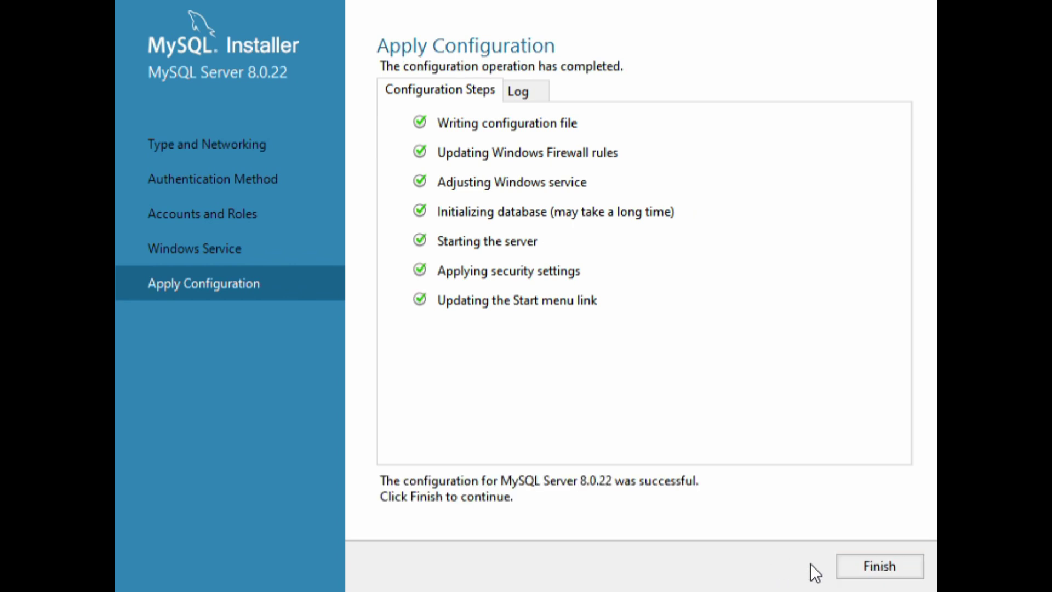
{"action": "left_click", "coordinate": [846, 567]}
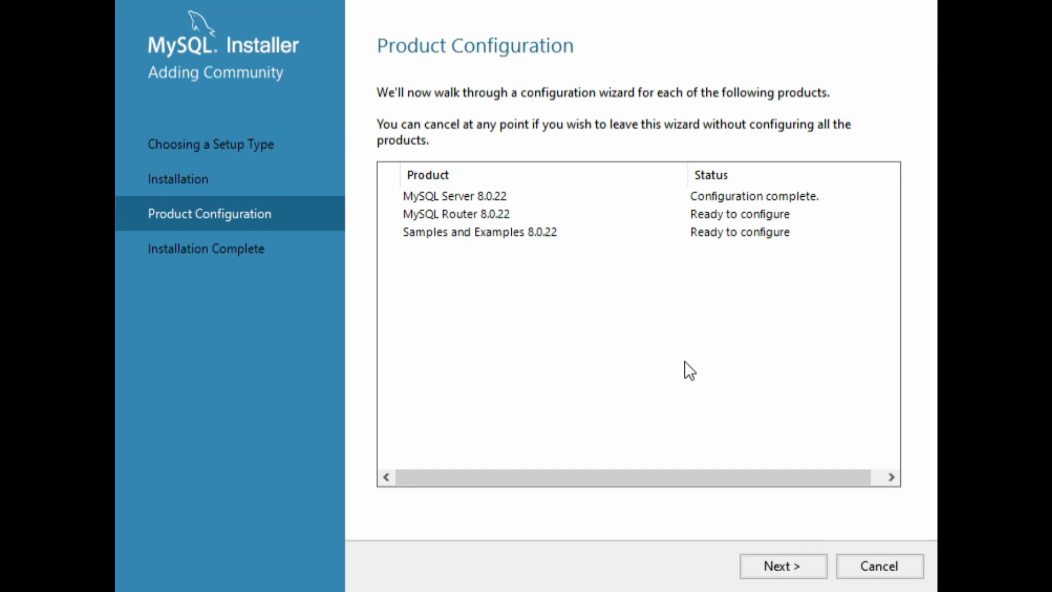
Skip the MySQL Router bootstrap and move on to Samples and Examples.
{"action": "left_click", "coordinate": [771, 568]}
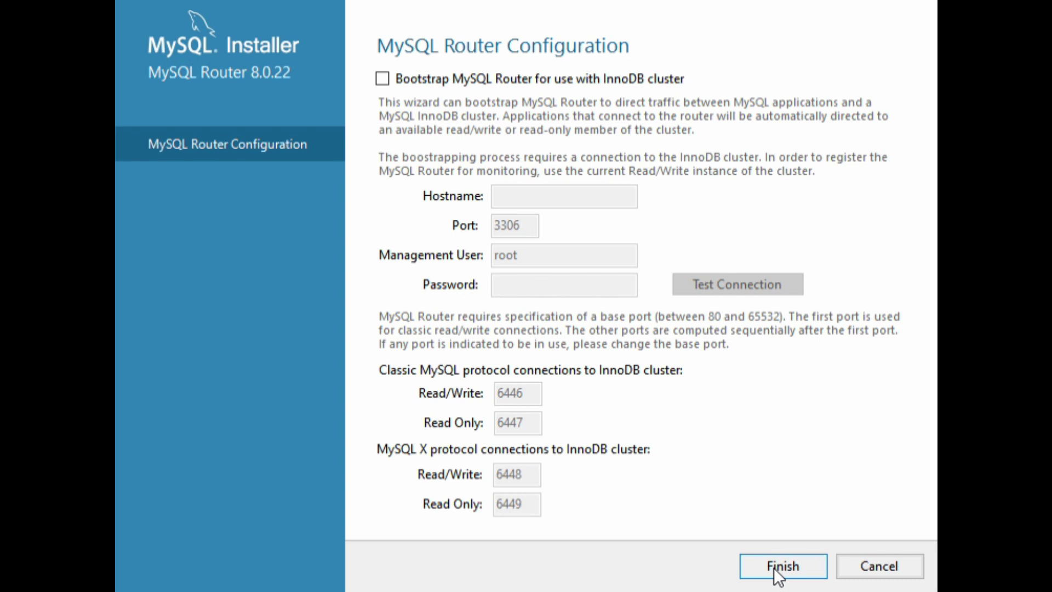
{"action": "left_click", "coordinate": [773, 567]}
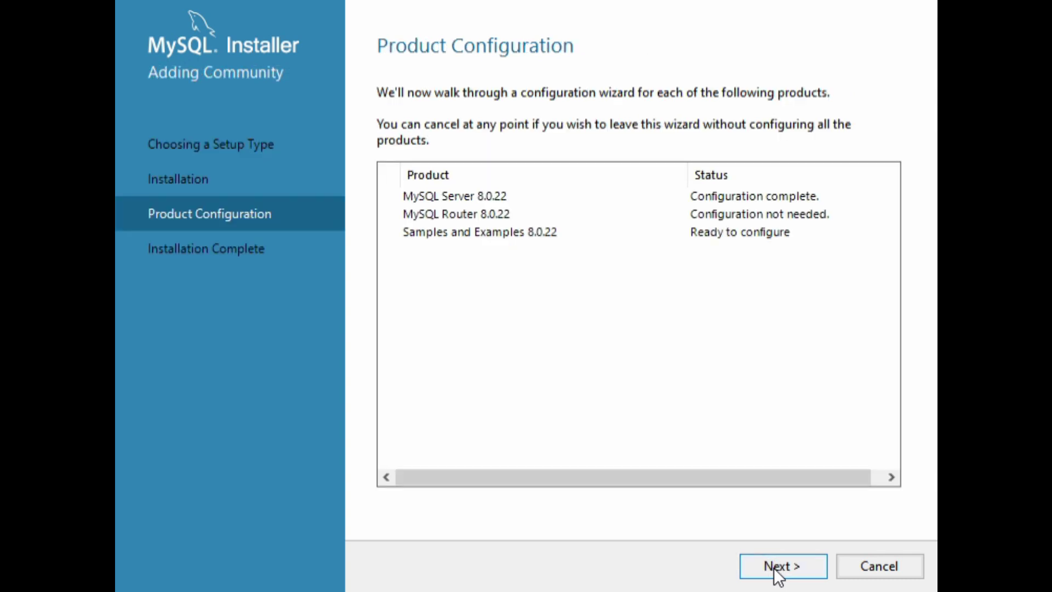
{"action": "left_click", "coordinate": [773, 568]}
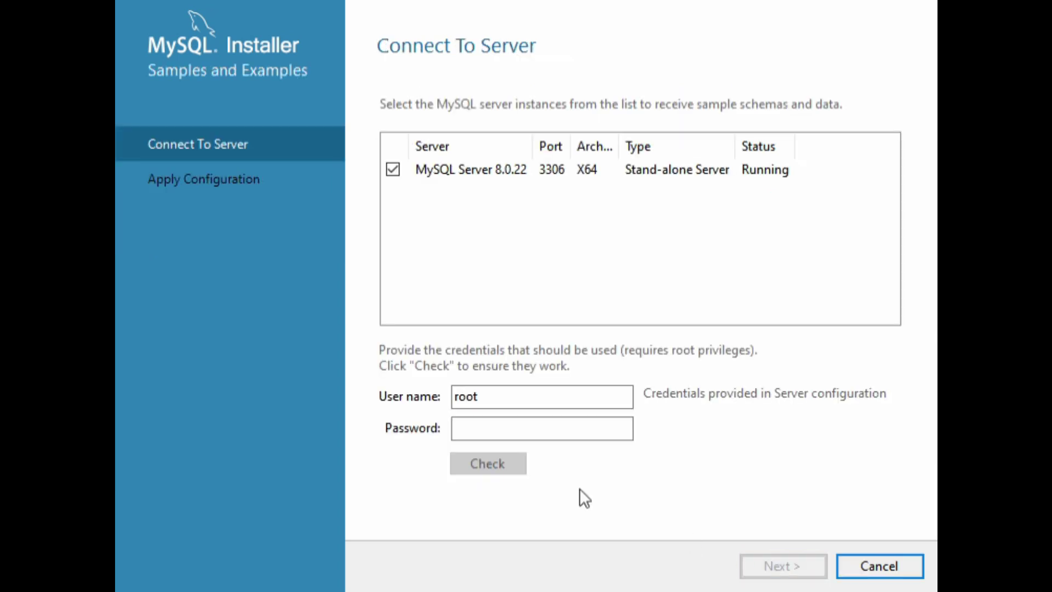
Verify the root connection with its password and apply the Samples and Examples 8.0.22 configuration.
{"action": "left_click", "coordinate": [526, 437]}
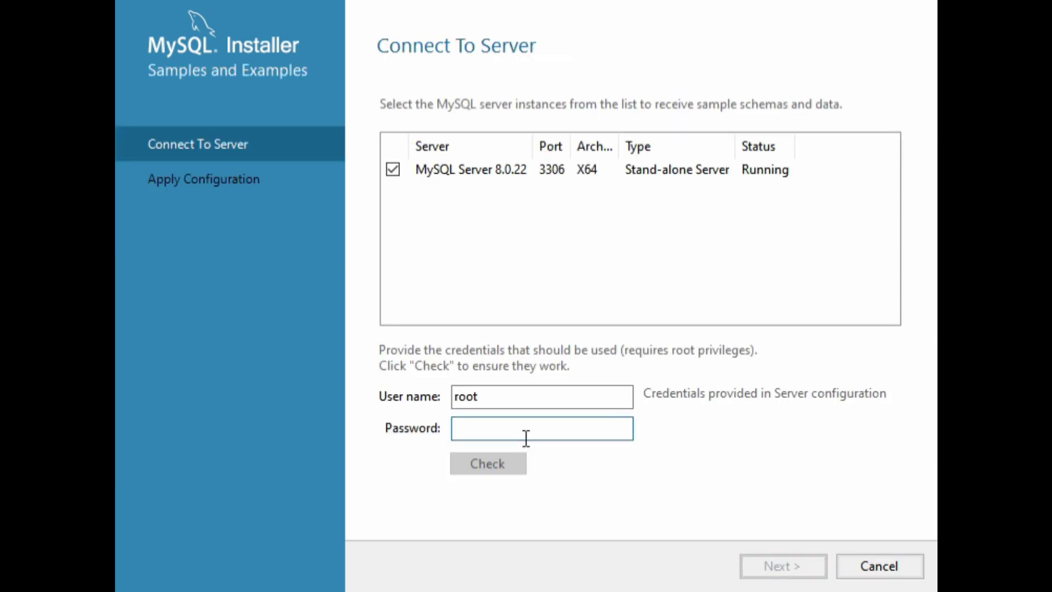
{"action": "type", "text": "********"}
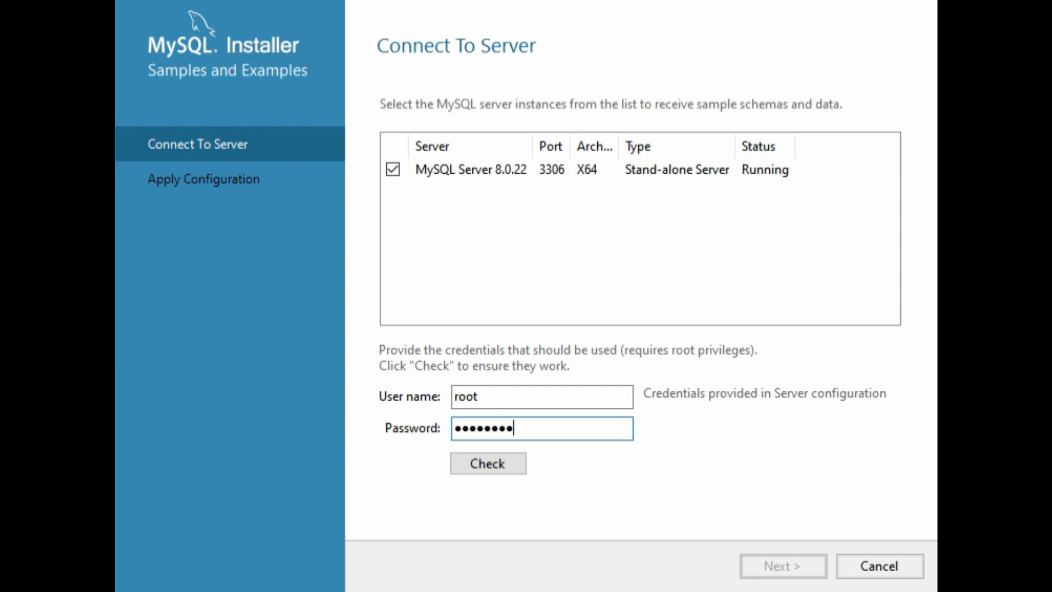
{"action": "left_click", "coordinate": [487, 463]}
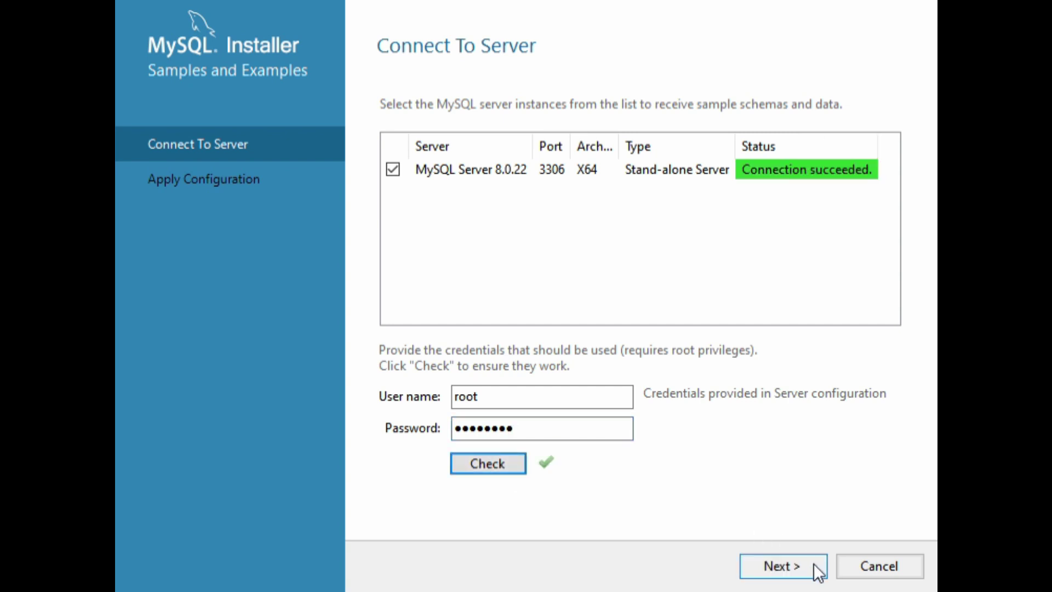
{"action": "left_click", "coordinate": [811, 564]}
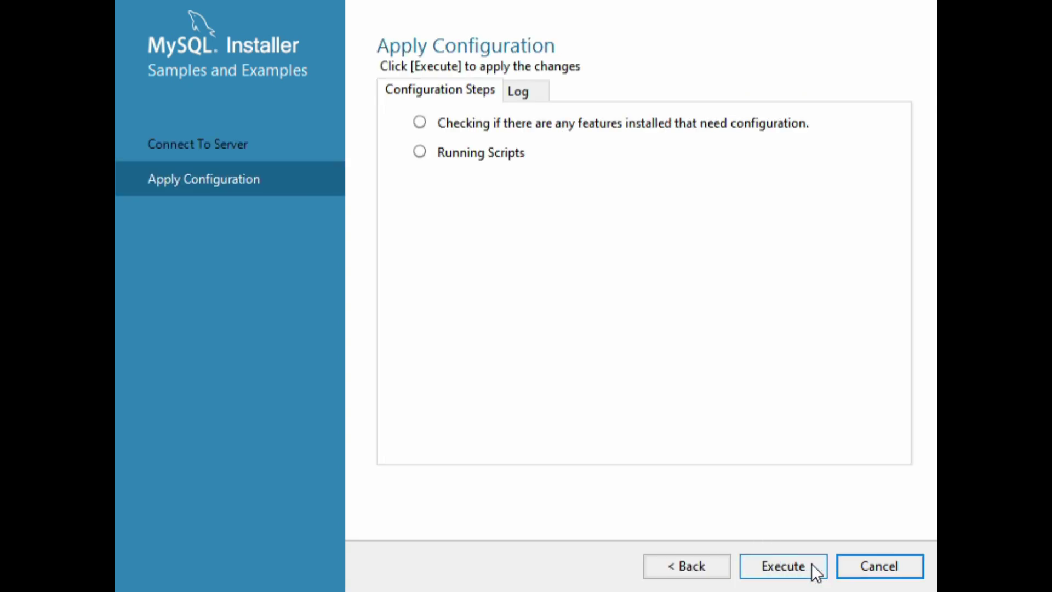
{"action": "left_click", "coordinate": [809, 565]}
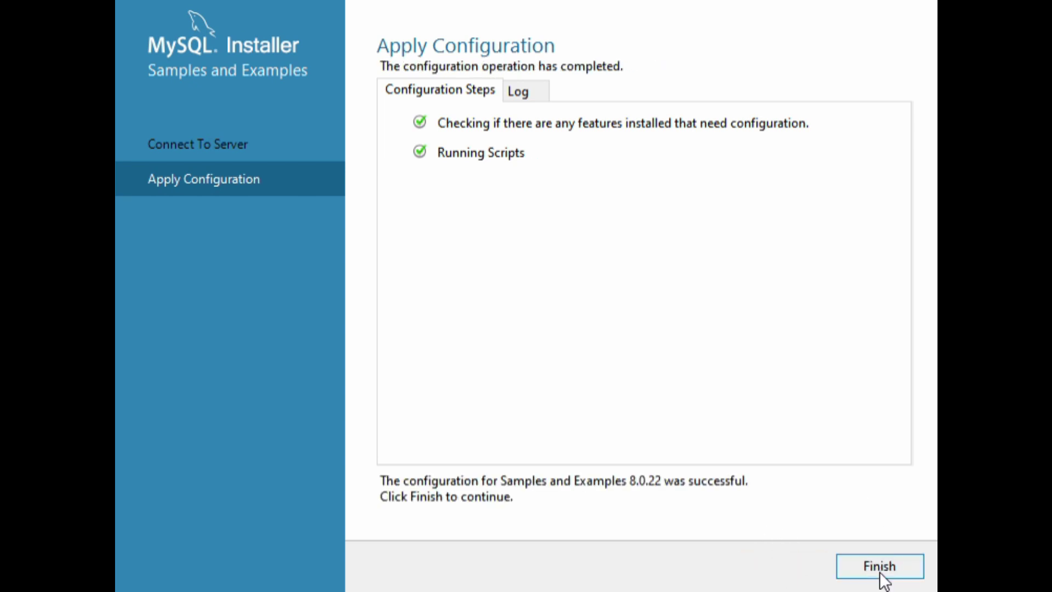
{"action": "left_click", "coordinate": [879, 570]}
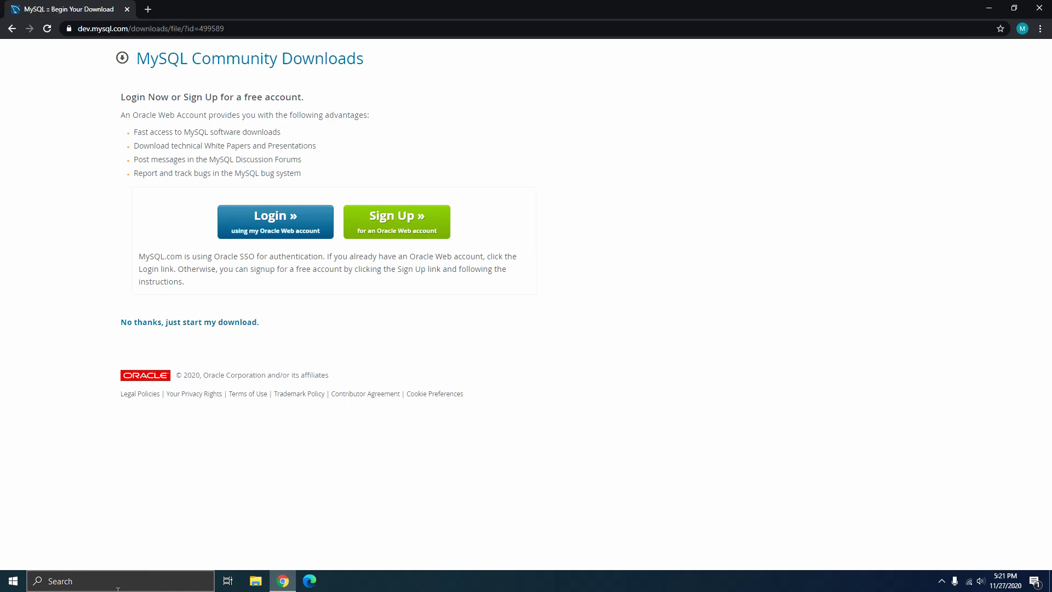
Search 'mysq' in the taskbar and launch MySQL Workbench 8.0 CE.
{"action": "left_click", "coordinate": [117, 587]}
{"action": "type", "text": "my"}
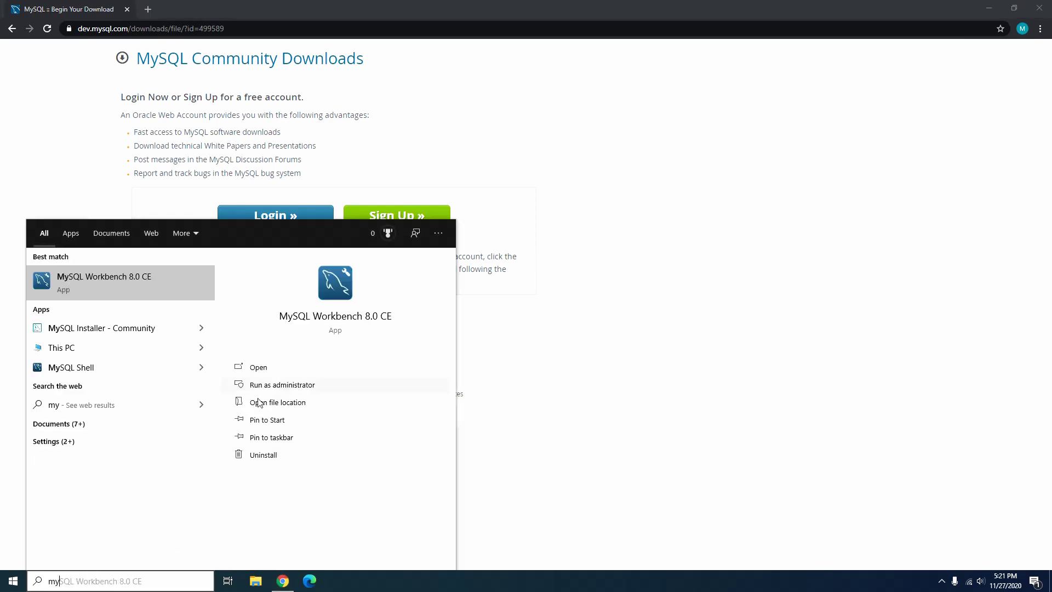
{"action": "type", "text": "sq"}
{"action": "left_click", "coordinate": [160, 288]}
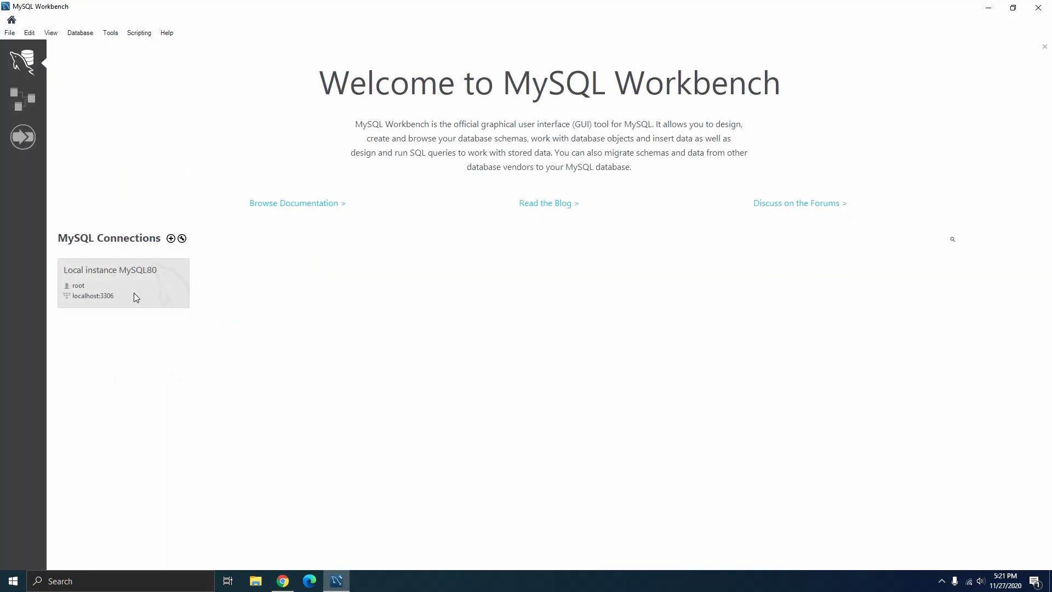
Check the Local instance MySQL80 connection settings unchanged, then connect to it as root.
{"action": "right_click", "coordinate": [134, 288]}
{"action": "left_click", "coordinate": [147, 306]}
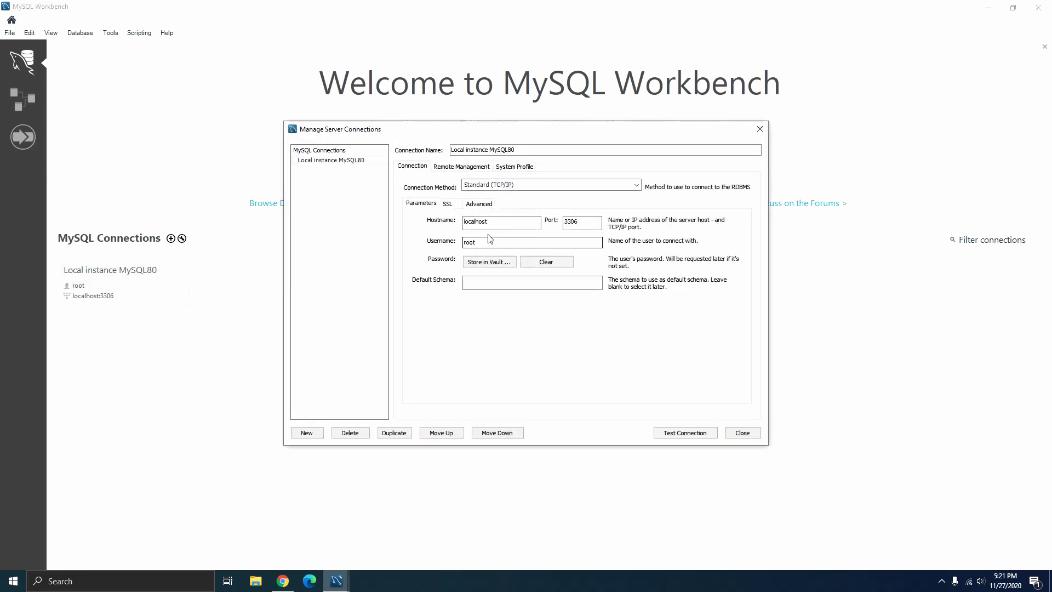
{"action": "left_click", "coordinate": [491, 223]}
{"action": "left_click", "coordinate": [742, 432]}
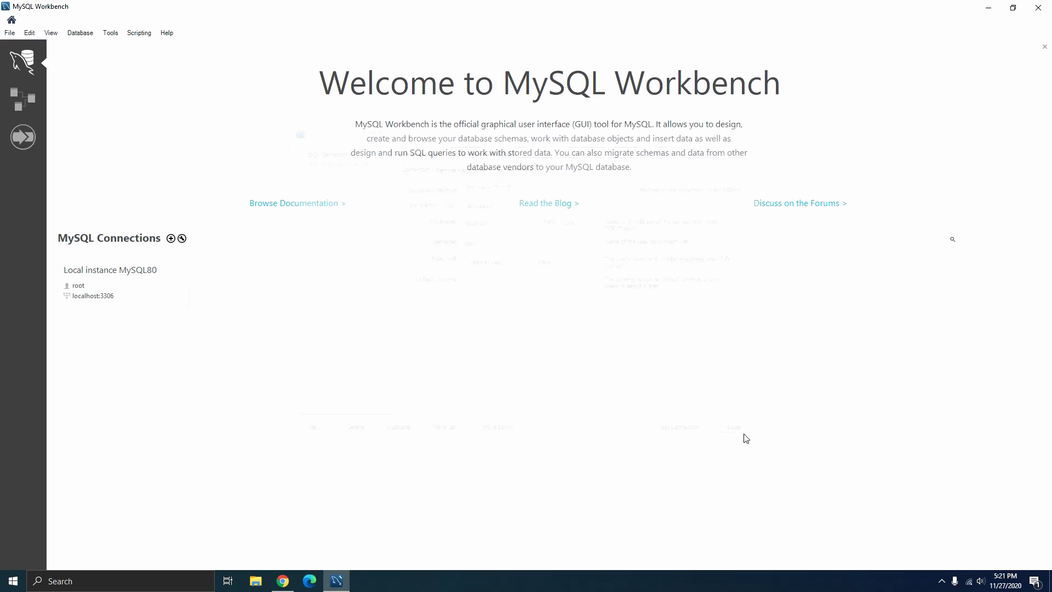
{"action": "left_click", "coordinate": [148, 296]}
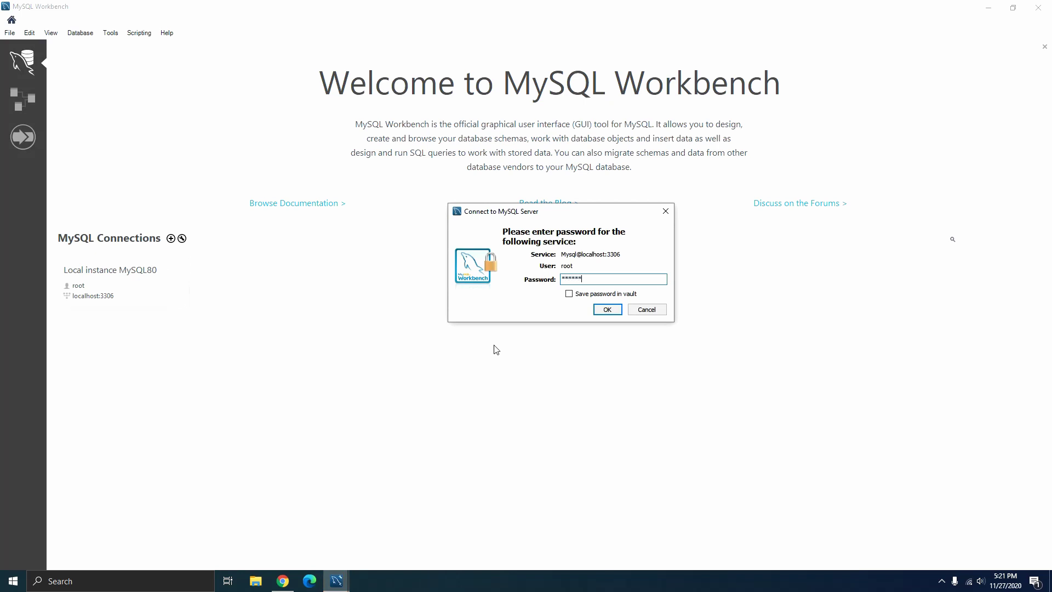
{"action": "key", "text": "Return"}
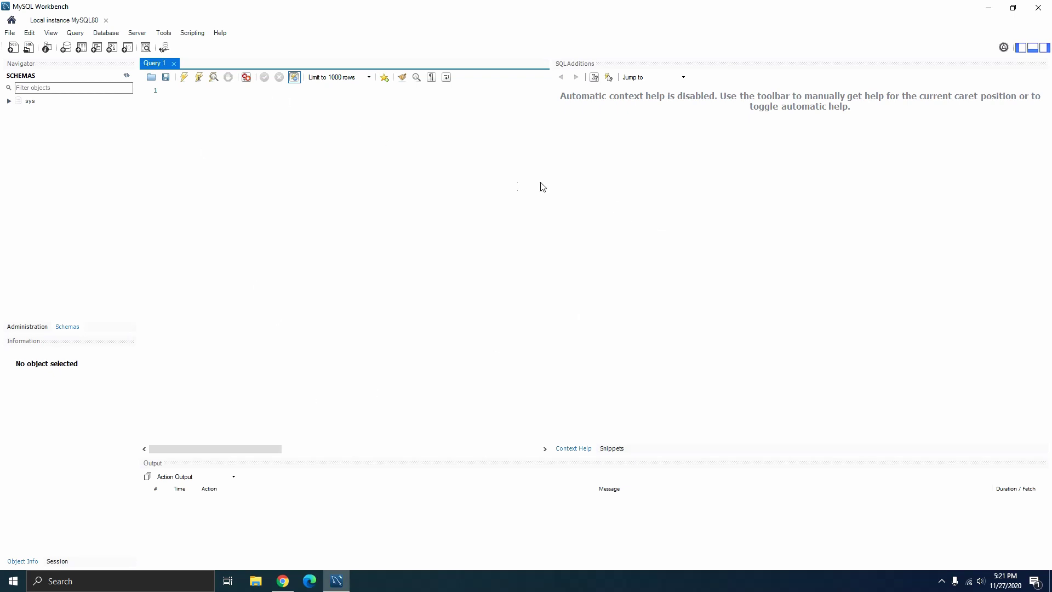
Switch the navigator from Schemas to Administration to list Management, Instance and Performance tools like Server Status.
{"action": "right_click", "coordinate": [78, 172]}
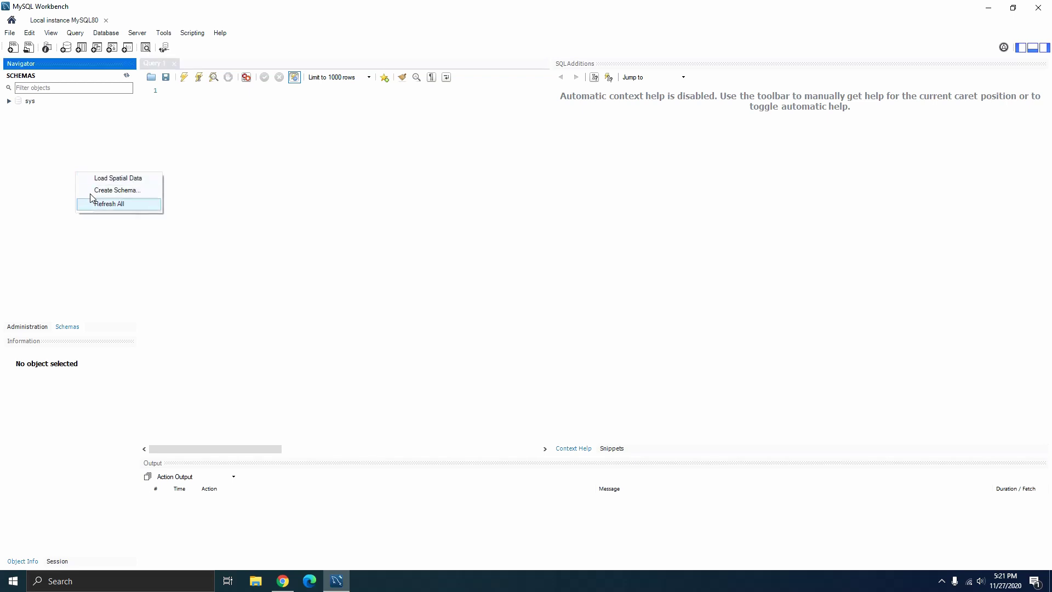
{"action": "left_click", "coordinate": [244, 241]}
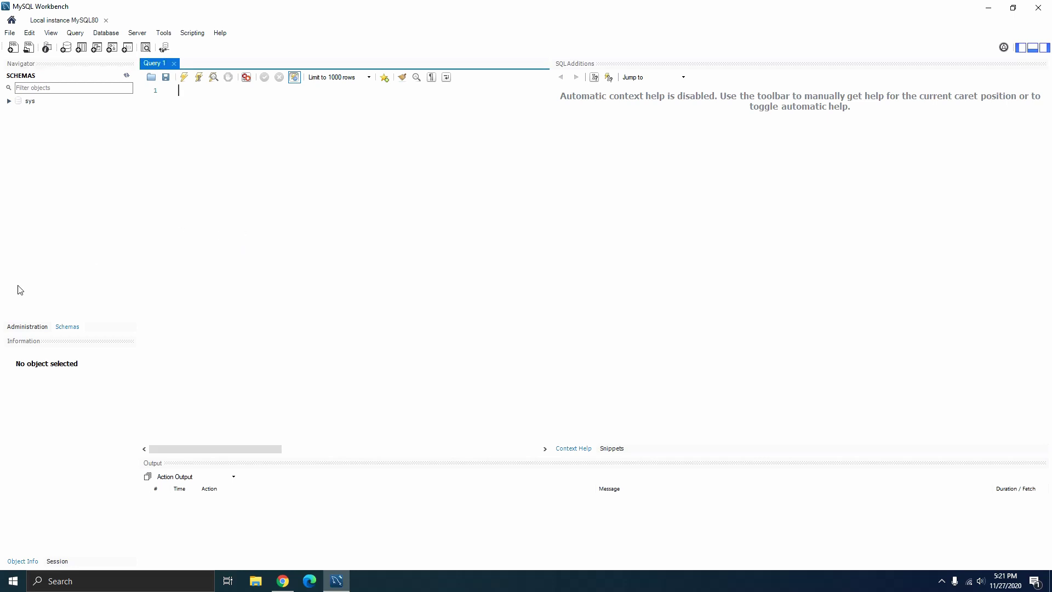
{"action": "left_click", "coordinate": [19, 328]}
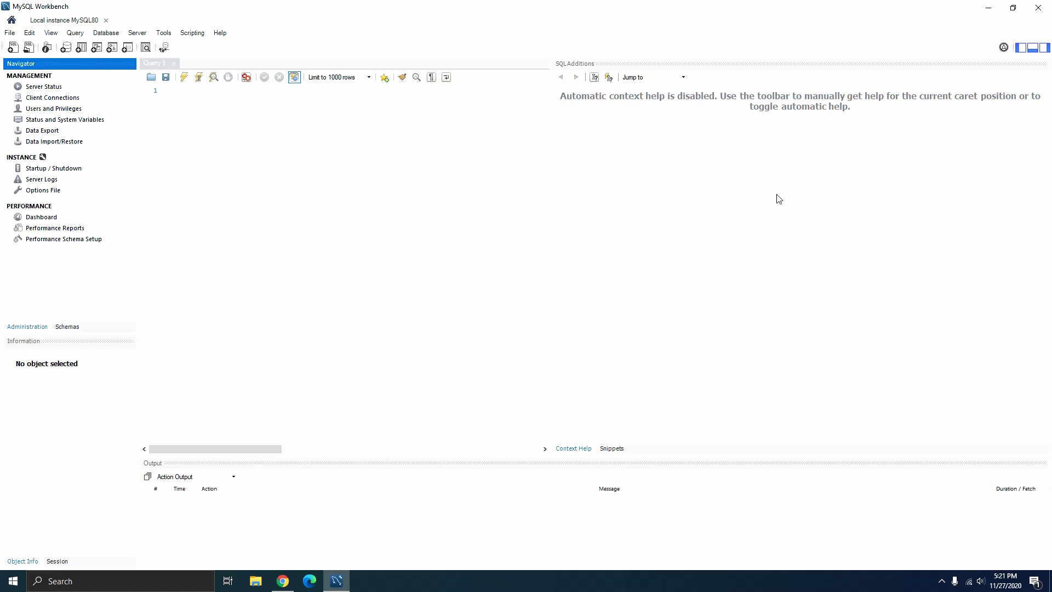